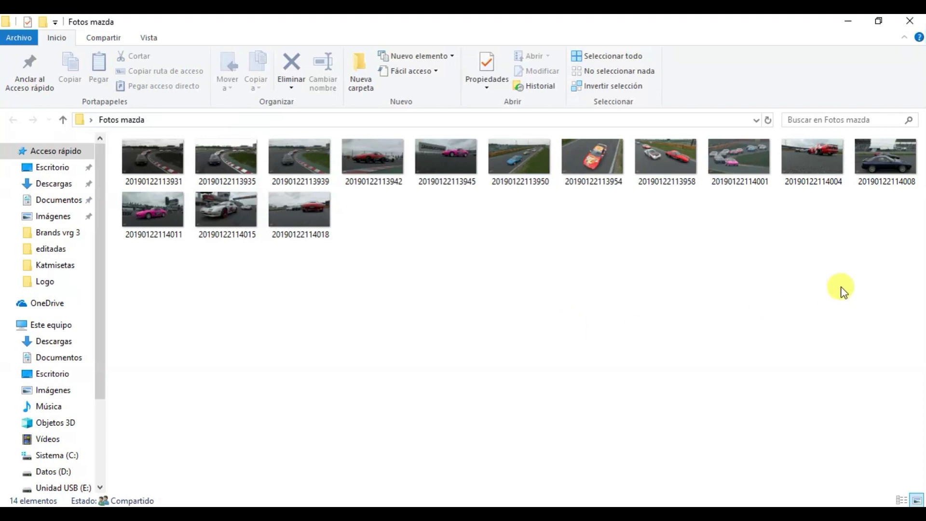
Examine the names and file sizes of the photos in the Fotos mazda folder
left_click_drag(893, 272, 184, 181)
left_click(384, 329)
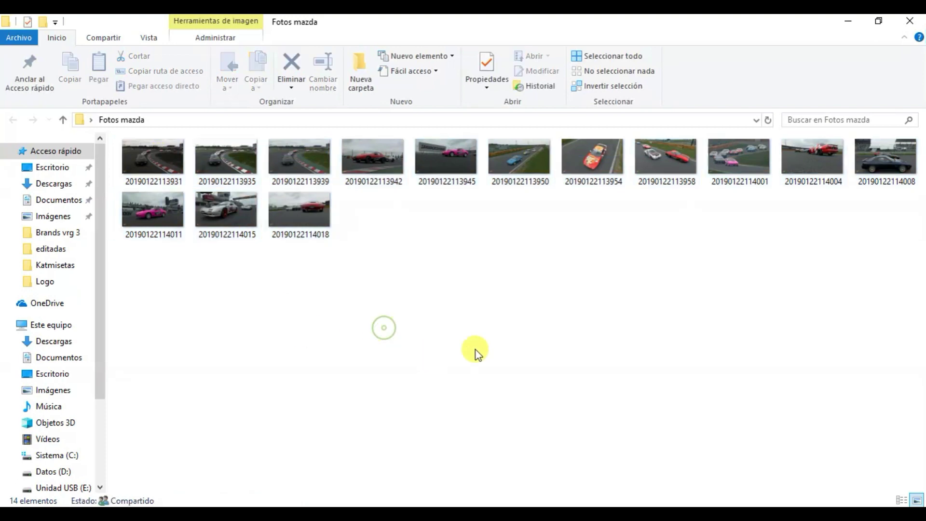
left_click(166, 165)
left_click(232, 165)
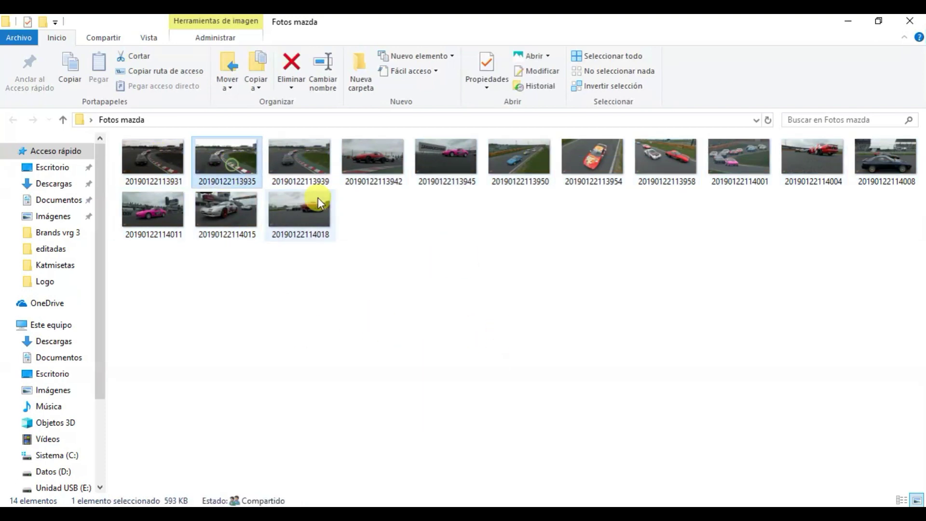
left_click(322, 166)
left_click(371, 179)
left_click(410, 300)
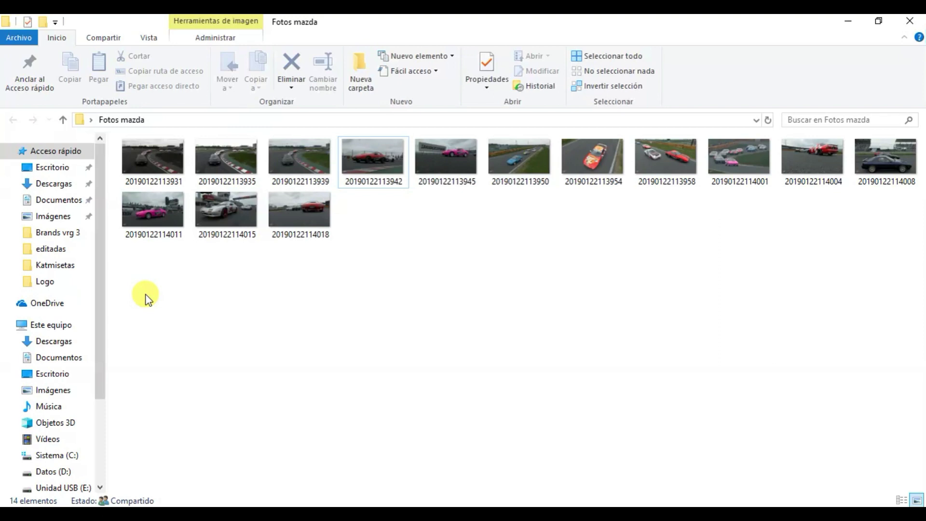
left_click_drag(159, 300, 871, 158)
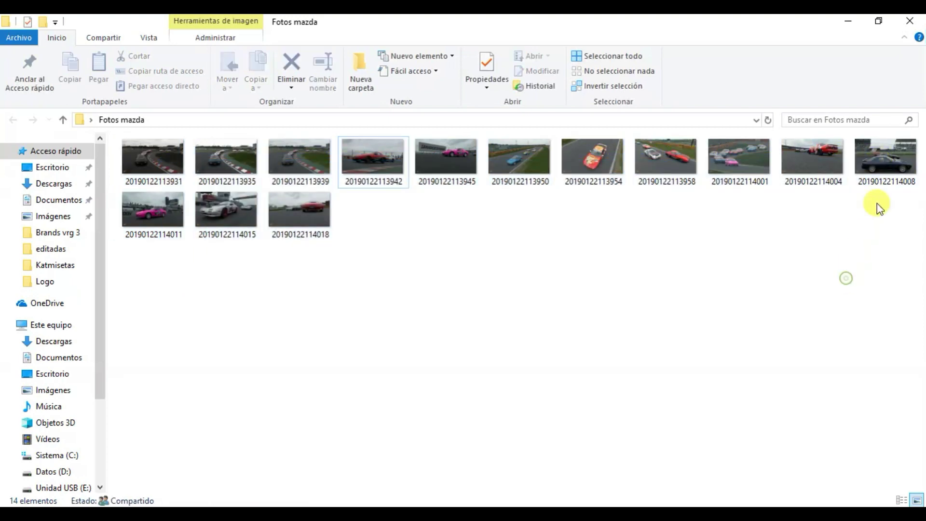
left_click(888, 164)
right_click(887, 163)
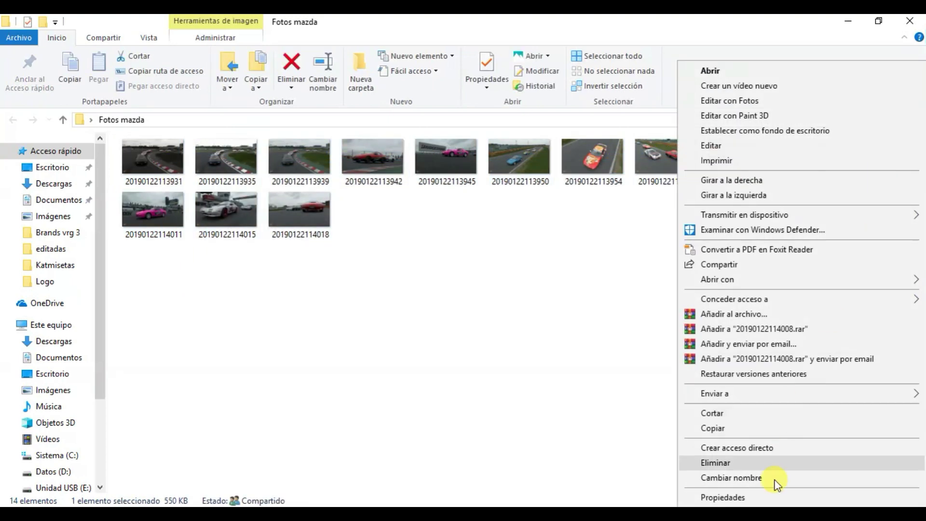
left_click(758, 497)
left_click_drag(821, 166, 677, 145)
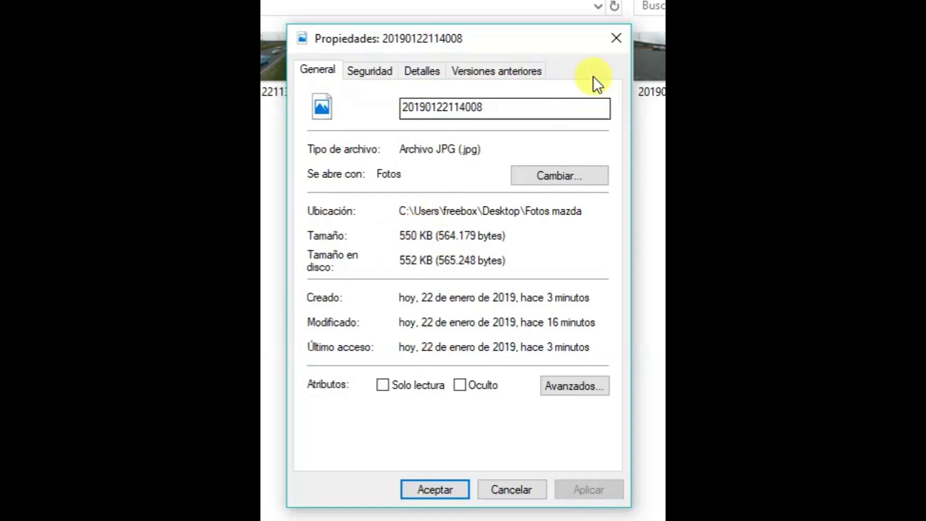
left_click(616, 43)
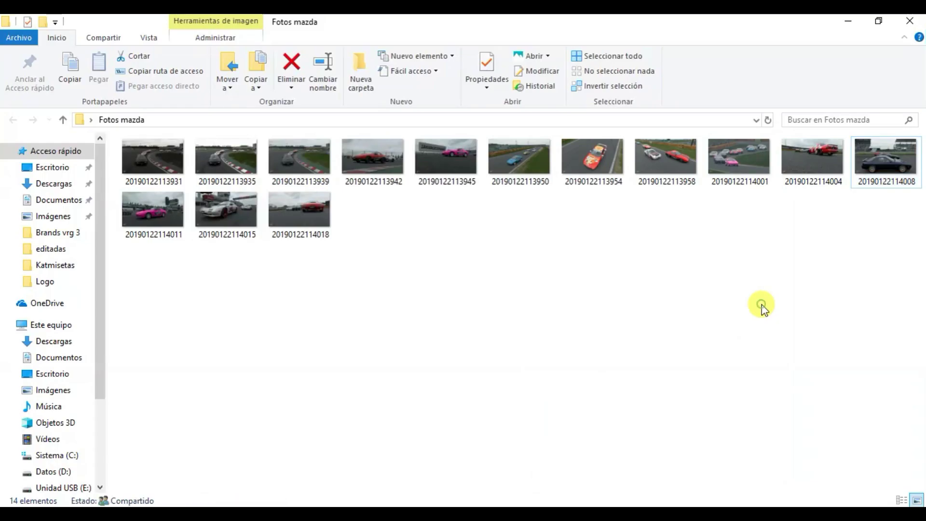
left_click(761, 306)
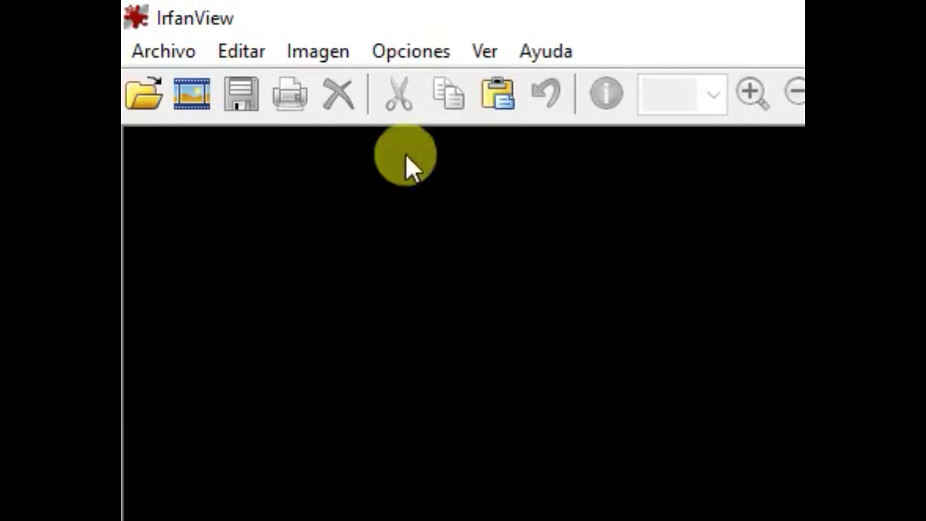
In IrfanView, open batch conversion and set the rename pattern to "Liga gran turismo ps4 Mazda ##"
left_click(171, 51)
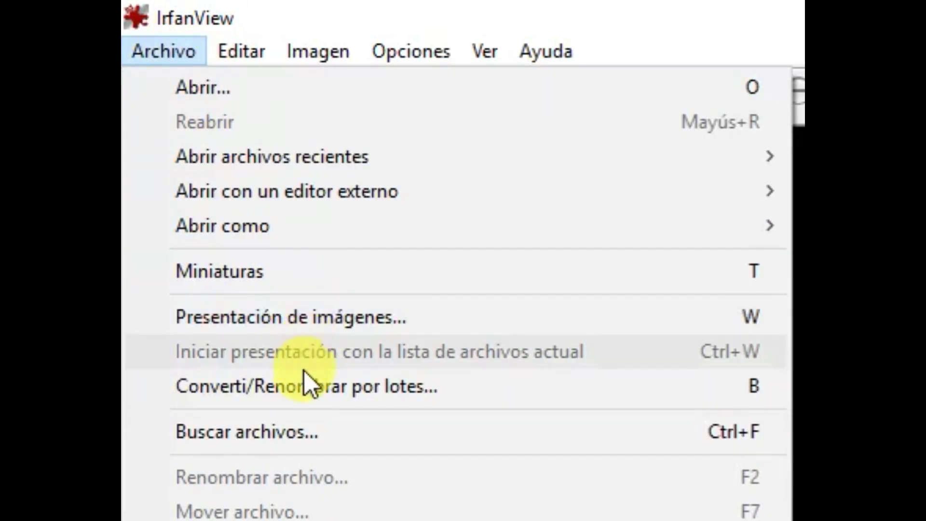
left_click(306, 386)
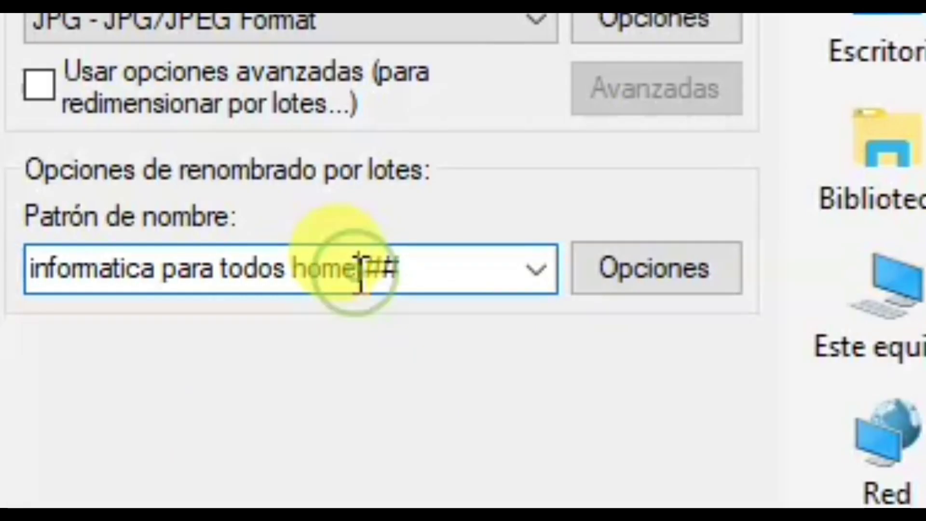
left_click_drag(105, 195, 35, 196)
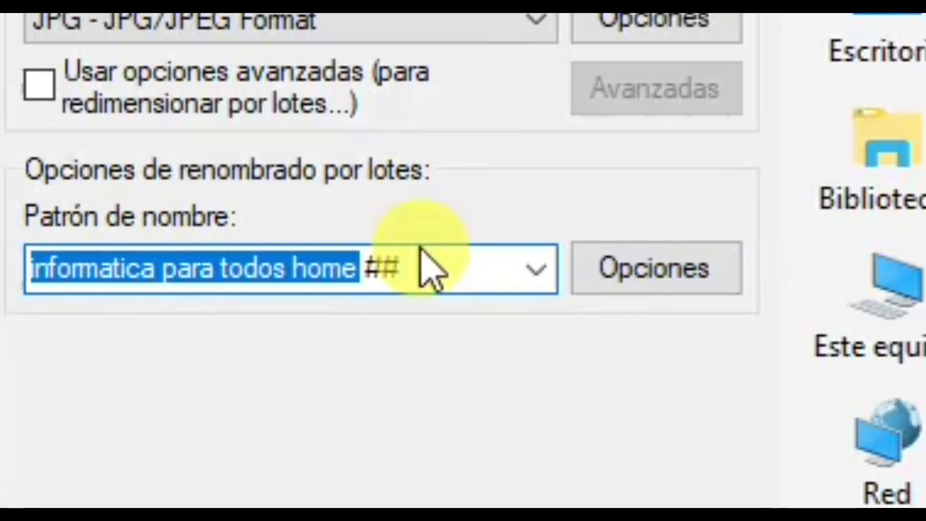
type("Liga gran turismo ps4 Mazda")
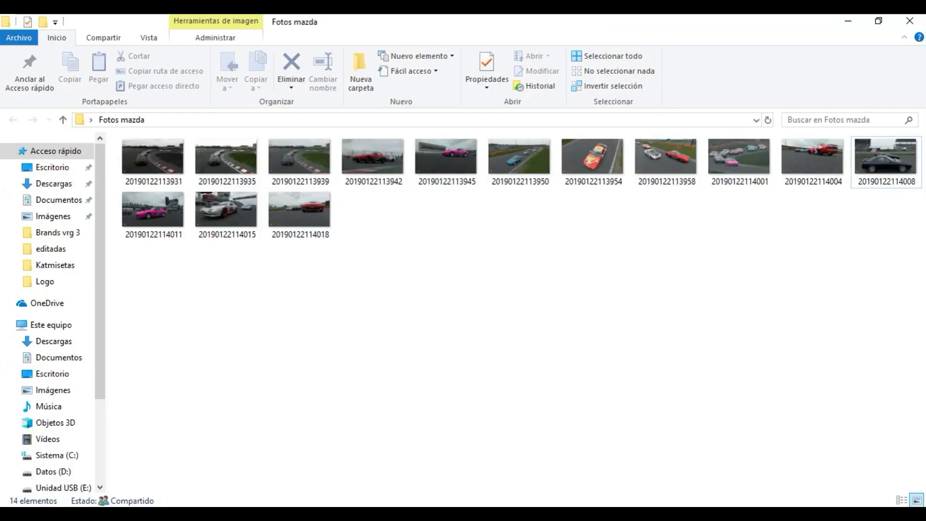
Add all 14 photos from the Fotos mazda folder in File Explorer to the batch conversion's input file list
left_click_drag(369, 32, 679, 68)
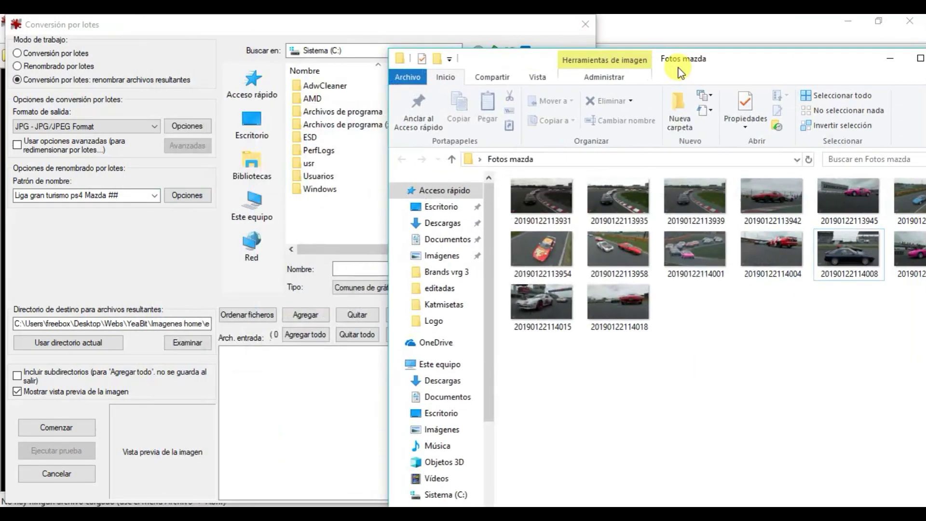
left_click_drag(569, 61, 475, 39)
left_click_drag(842, 308, 455, 185)
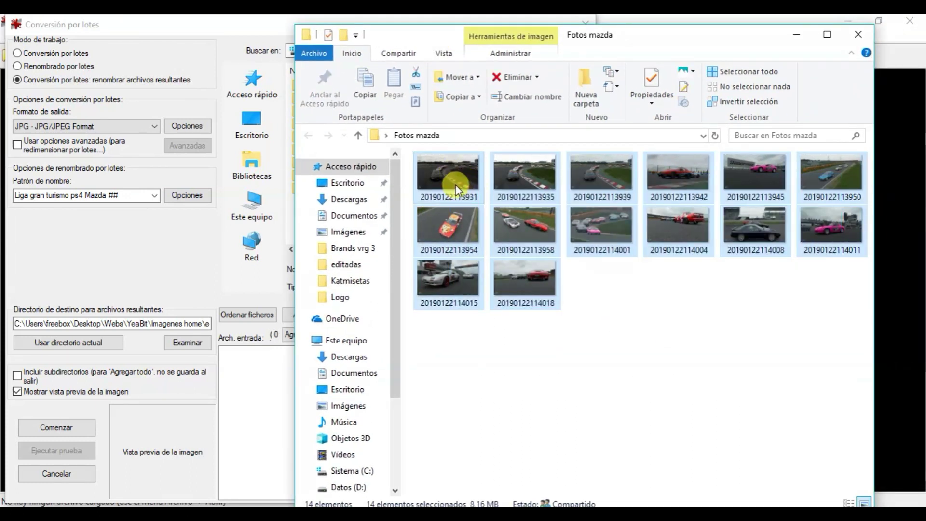
left_click_drag(226, 419, 250, 411)
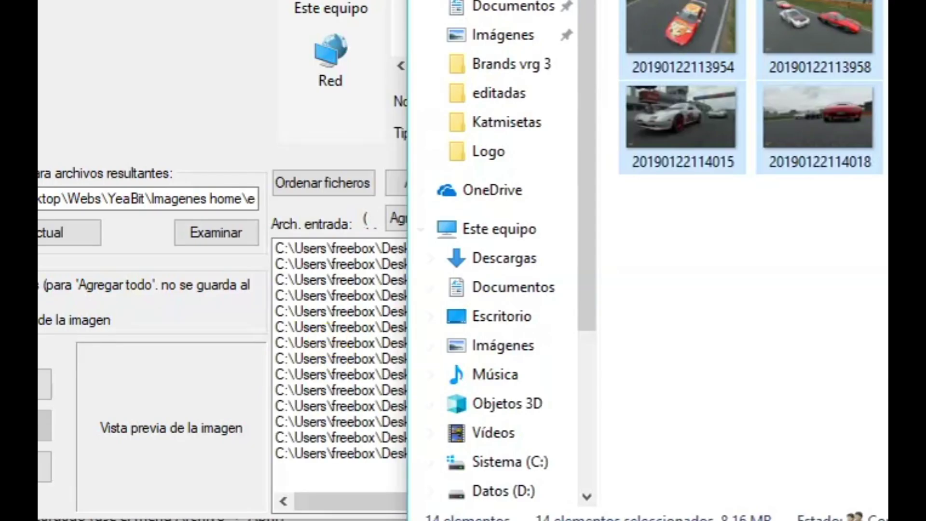
left_click_drag(444, 49, 759, 144)
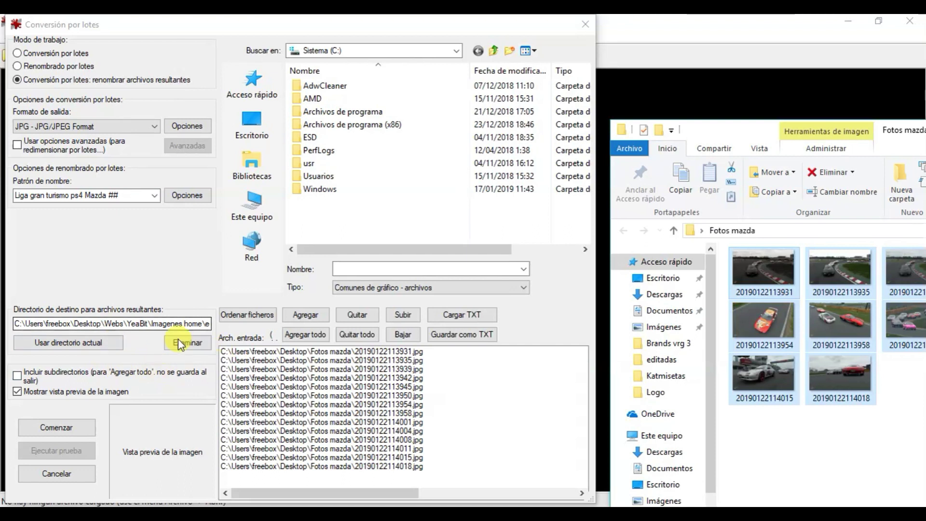
Create a new folder named "Editadas" inside the Fotos mazda folder in File Explorer
double_click(762, 133)
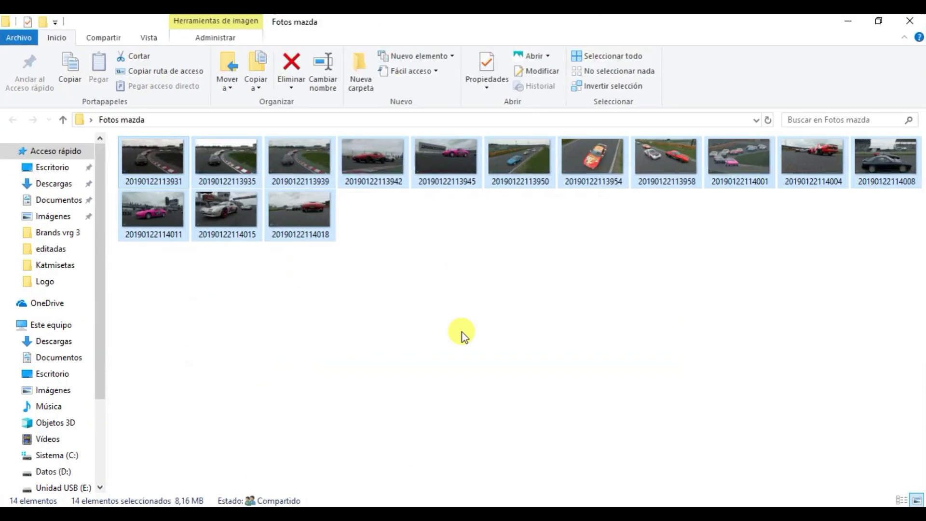
left_click(438, 292)
right_click(438, 292)
mouse_move(506, 474)
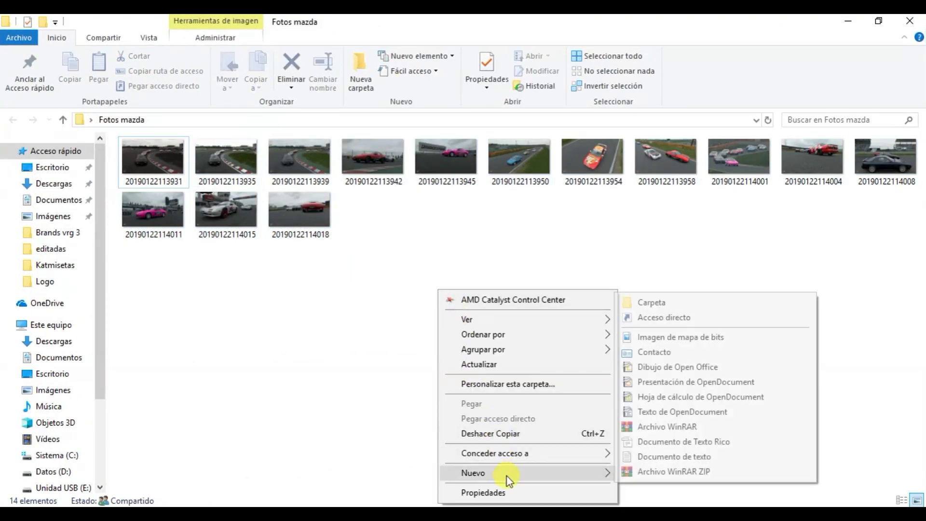
left_click(680, 303)
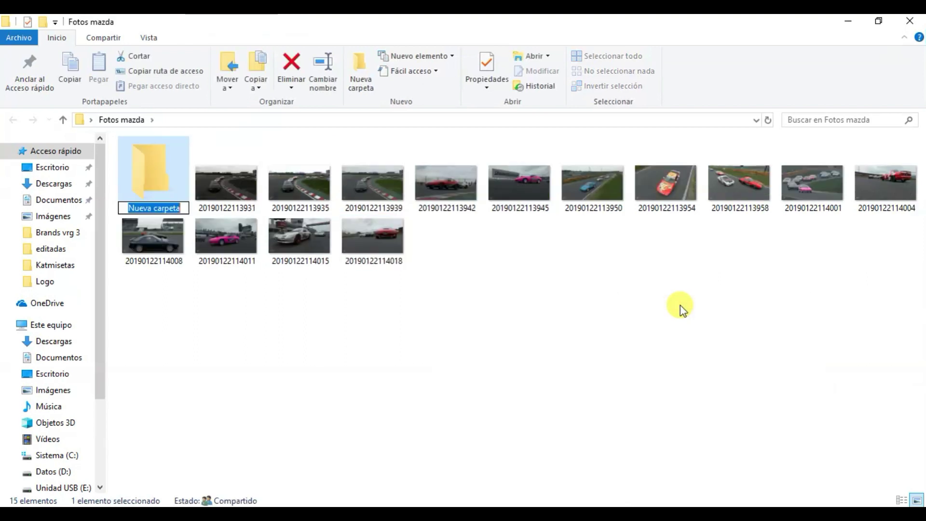
type("Editadas")
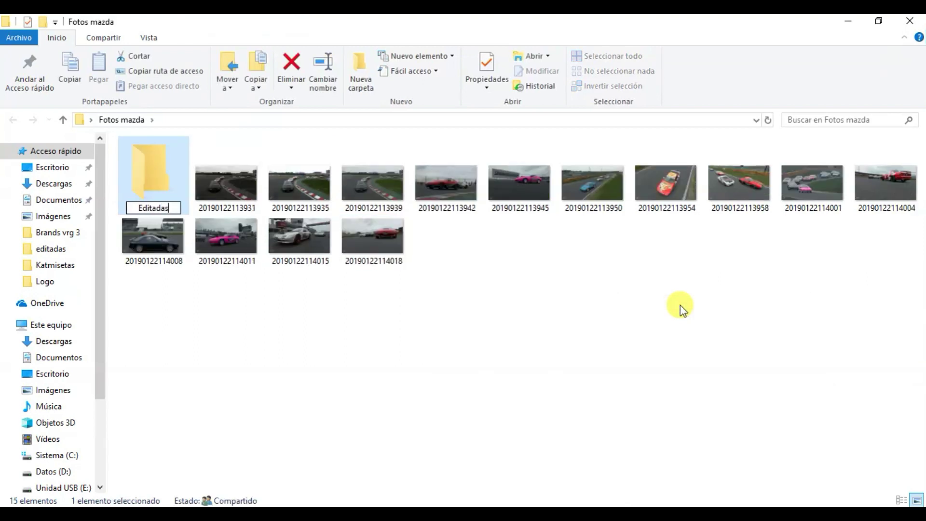
key("Return")
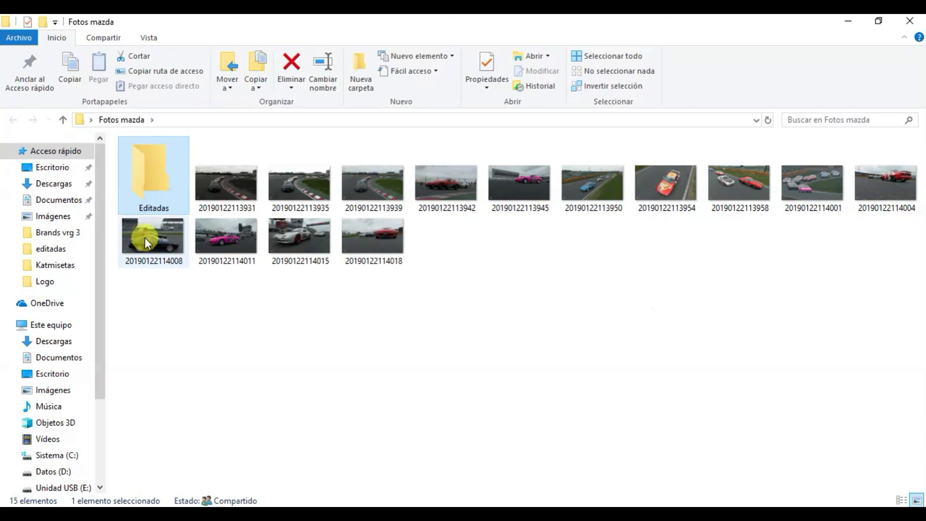
Open the Editadas folder and copy its full path
double_click(139, 197)
left_click(366, 121)
key("ctrl+c")
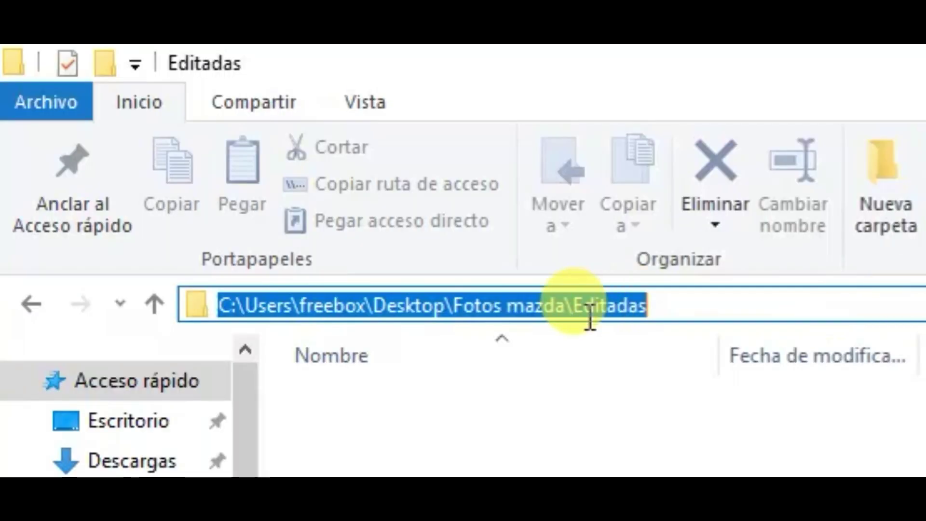
right_click(589, 318)
left_click(676, 414)
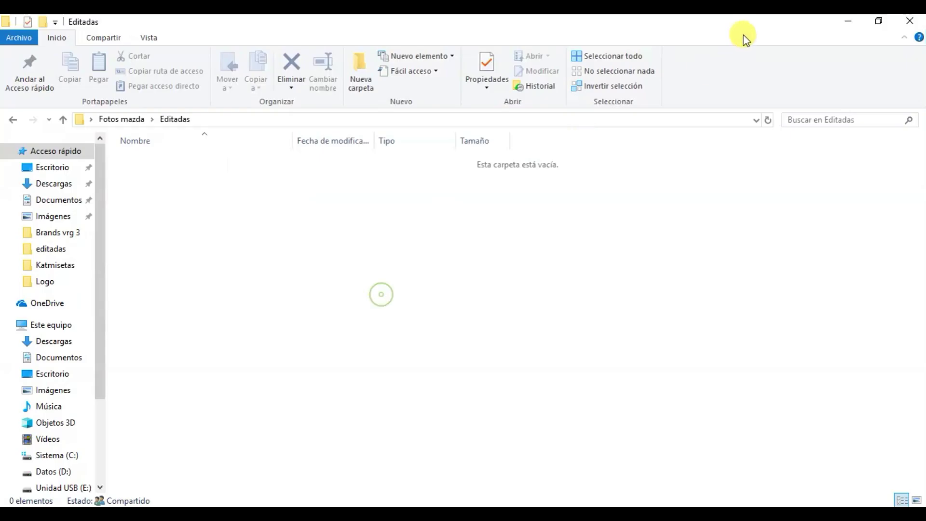
Back in IrfanView, replace the destination directory for the resulting files with the copied path of Fotos mazda\Editadas
left_click(848, 21)
left_click_drag(184, 323, 12, 330)
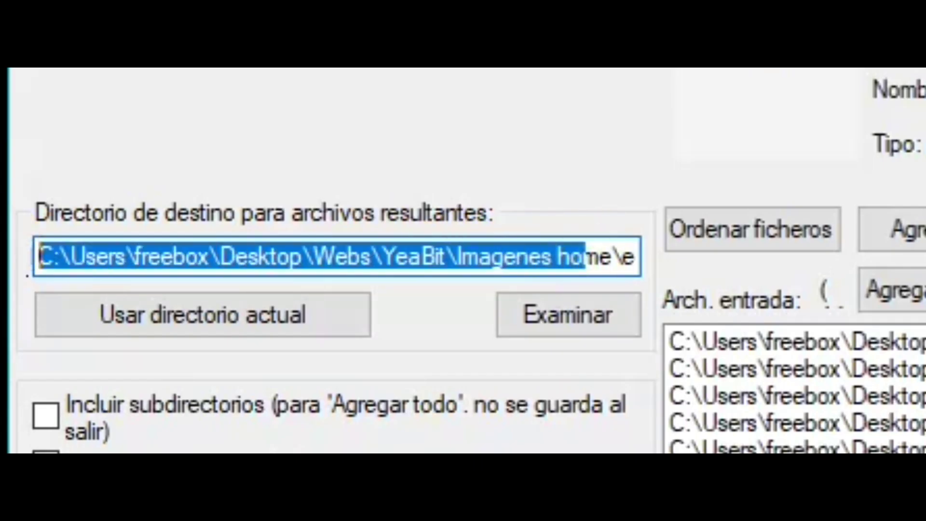
key("Delete")
key("Delete")
key("Delete")
key("Delete")
key("Delete")
key("Delete")
key("Delete")
key("Delete")
key("Delete")
key("Delete")
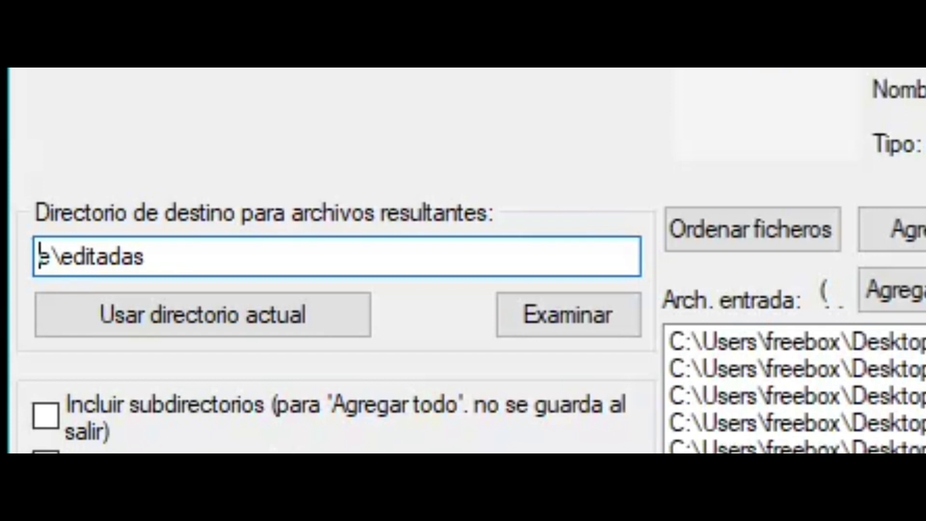
key("ctrl+v")
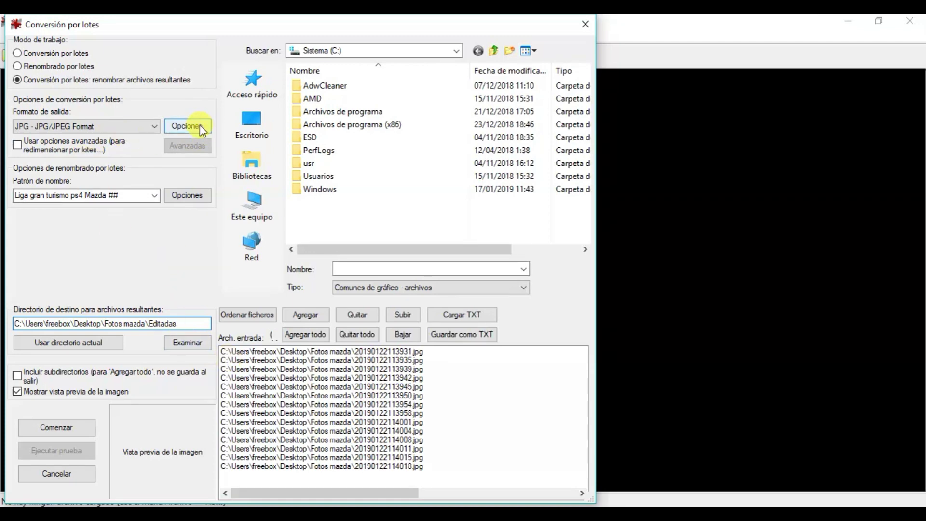
Set the JPEG output quality to 24 and start the batch conversion
left_click(199, 126)
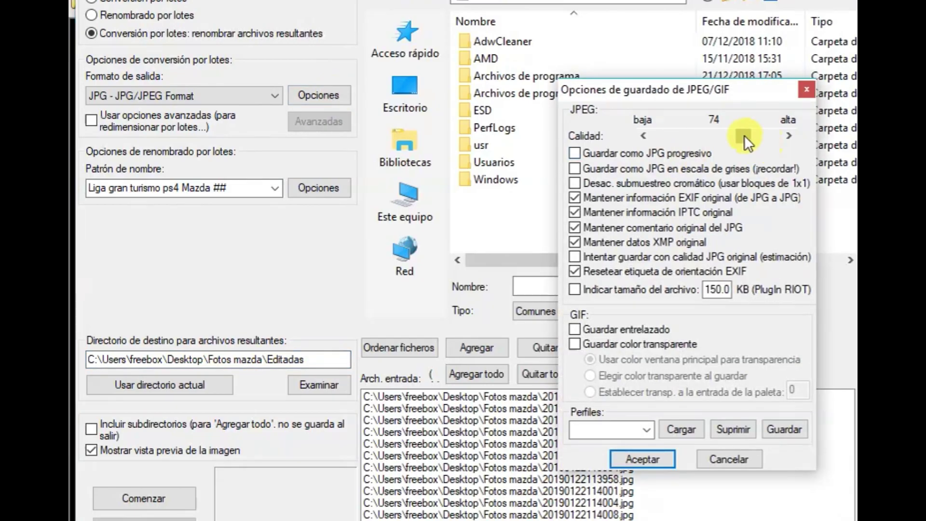
left_click_drag(745, 135, 686, 131)
left_click_drag(682, 137, 687, 137)
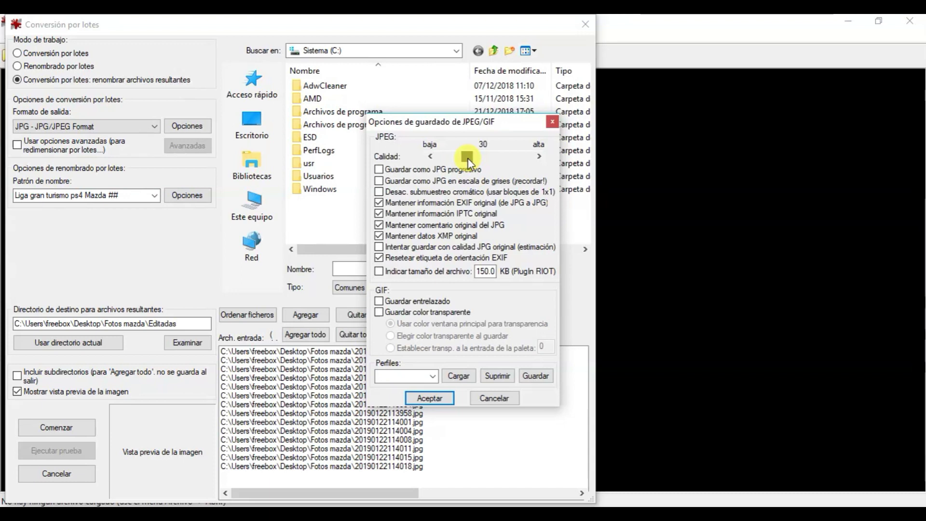
left_click_drag(464, 158, 462, 159)
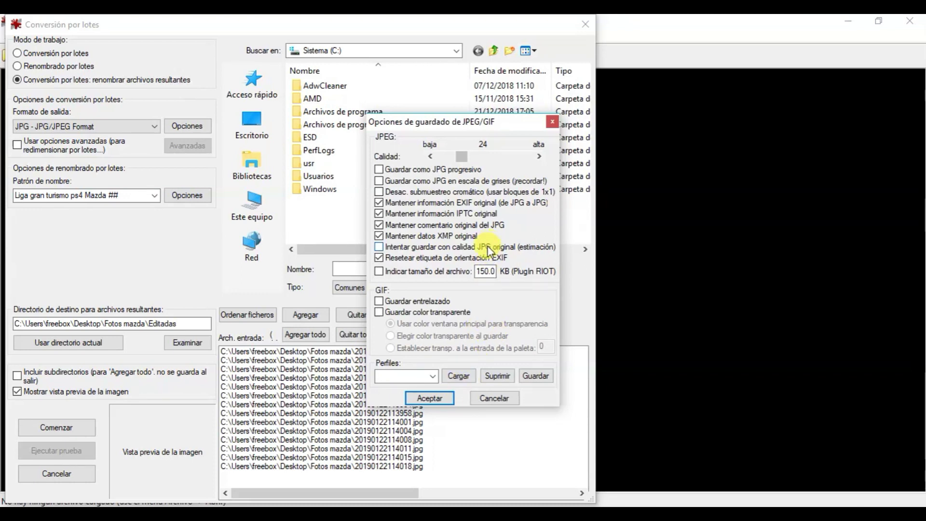
left_click(429, 399)
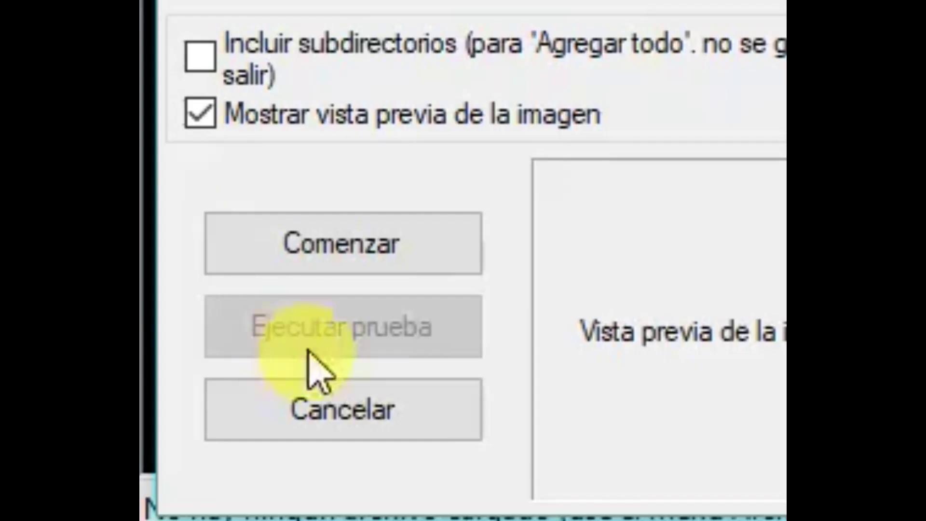
left_click(298, 238)
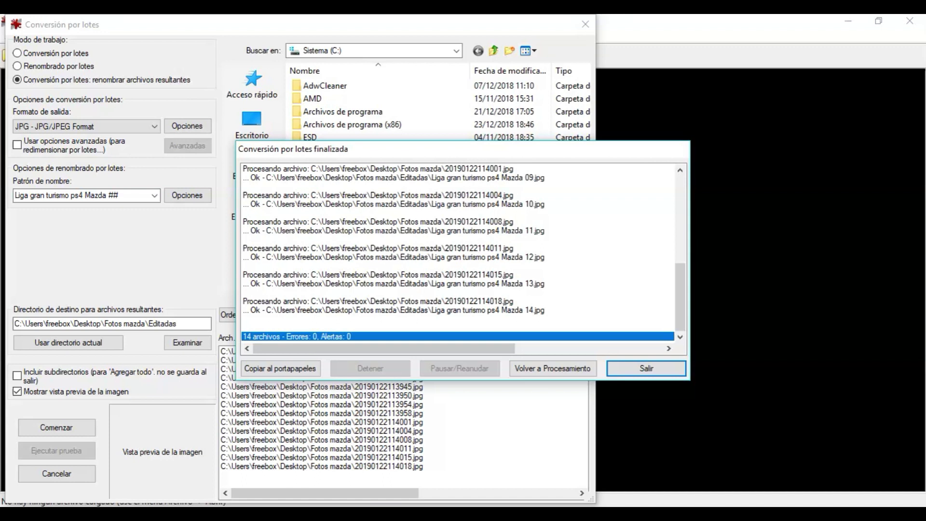
In File Explorer, compare the original photos with the renamed copies in Editadas and check the first copy's file size
left_click(400, 501)
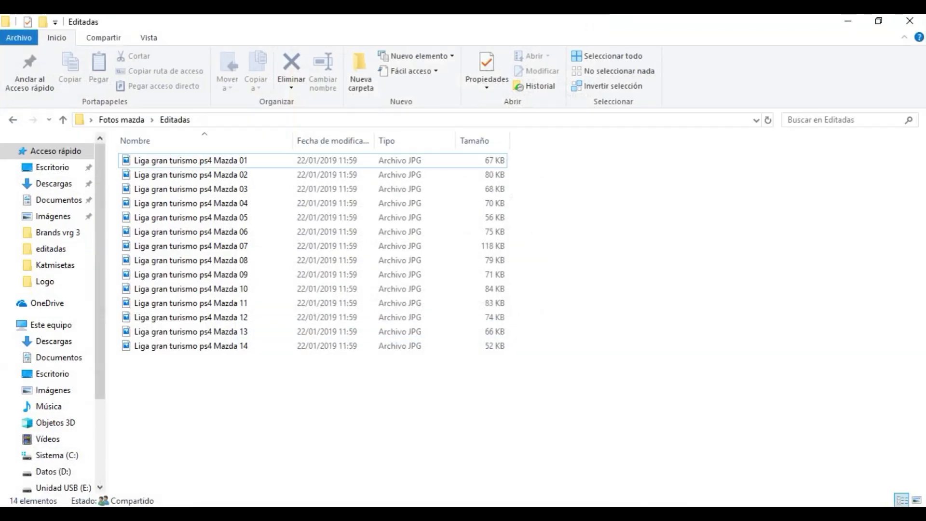
left_click(129, 119)
left_click(392, 184)
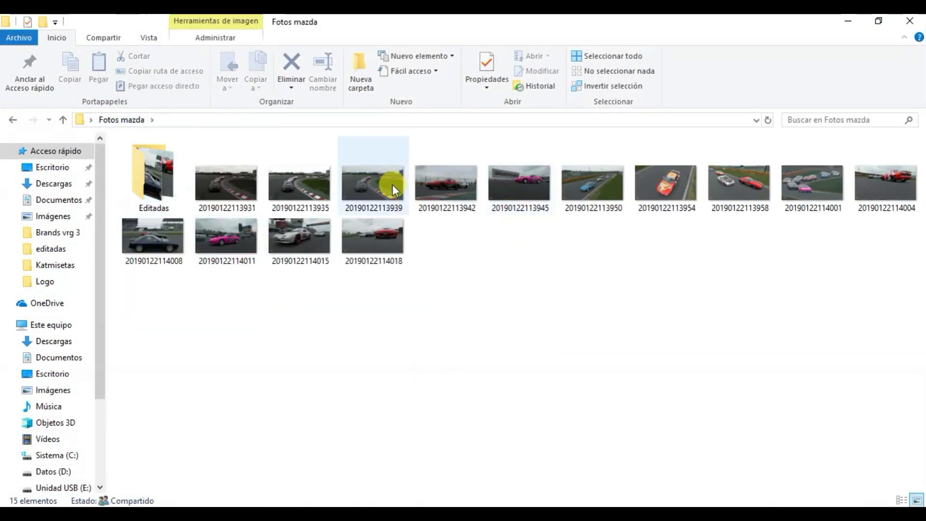
double_click(146, 172)
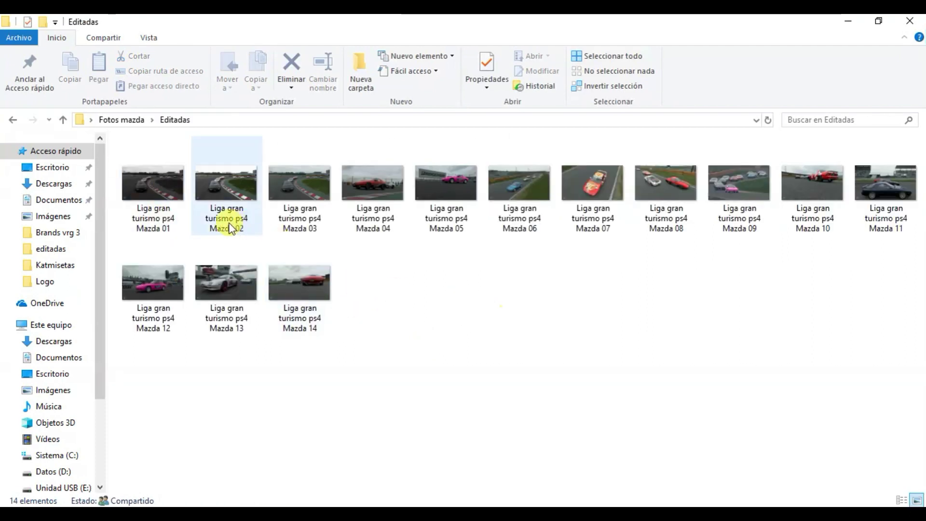
left_click(162, 193)
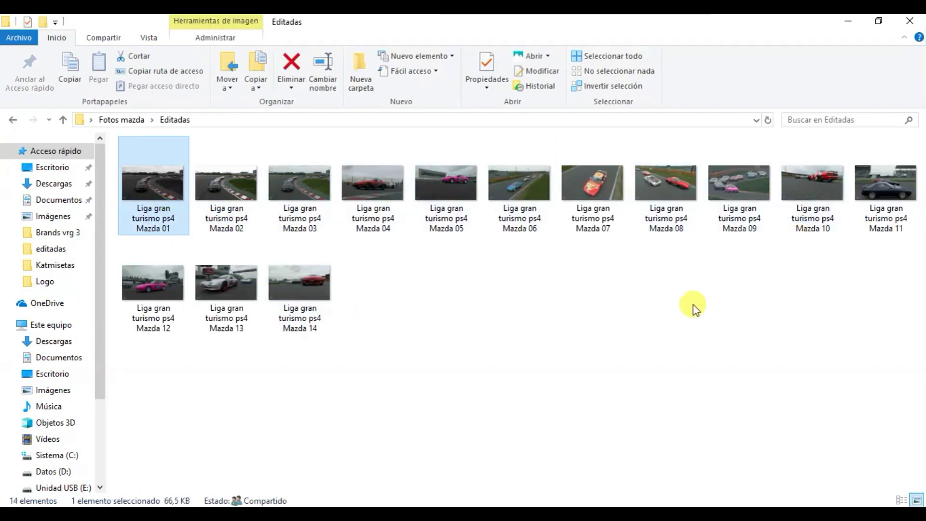
View the converted photo Liga gran turismo ps4 Mazda 01 from the Editadas folder and close the viewer
left_click(674, 314)
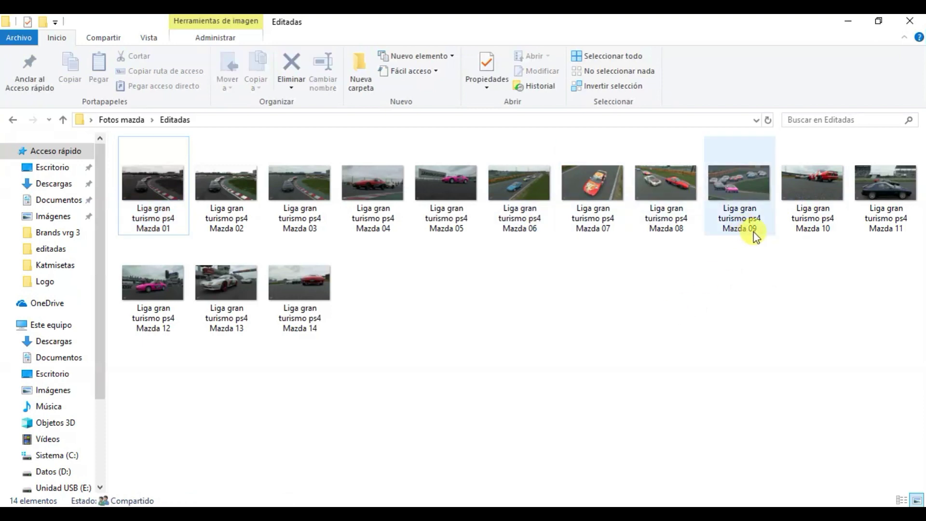
double_click(162, 187)
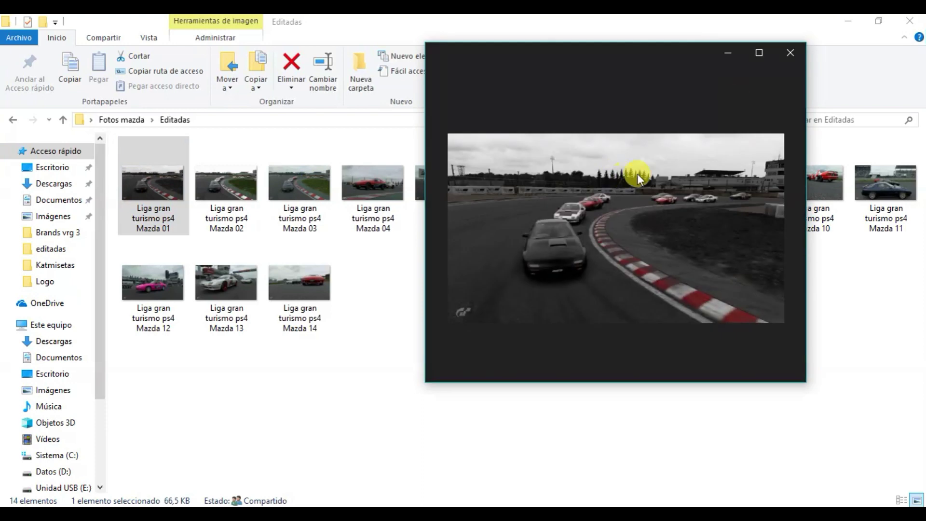
left_click(781, 56)
View the Mazda 12 photo in a maximized viewer, browse back through the preceding converted photos, and close it
double_click(158, 289)
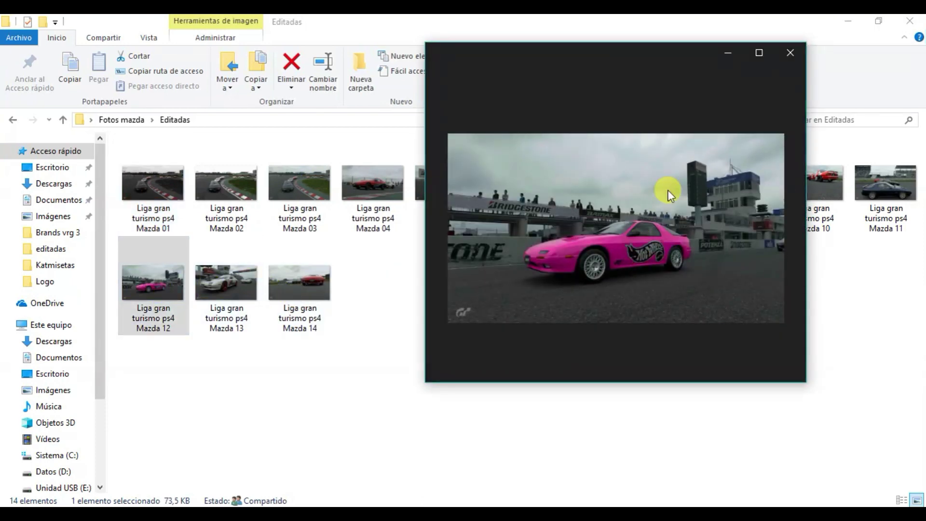
left_click(759, 53)
key("Left")
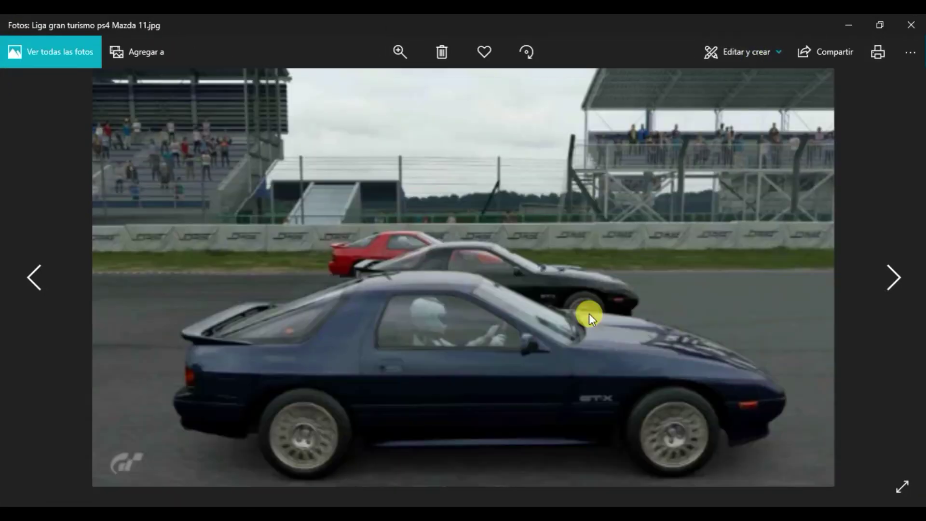
key("Left")
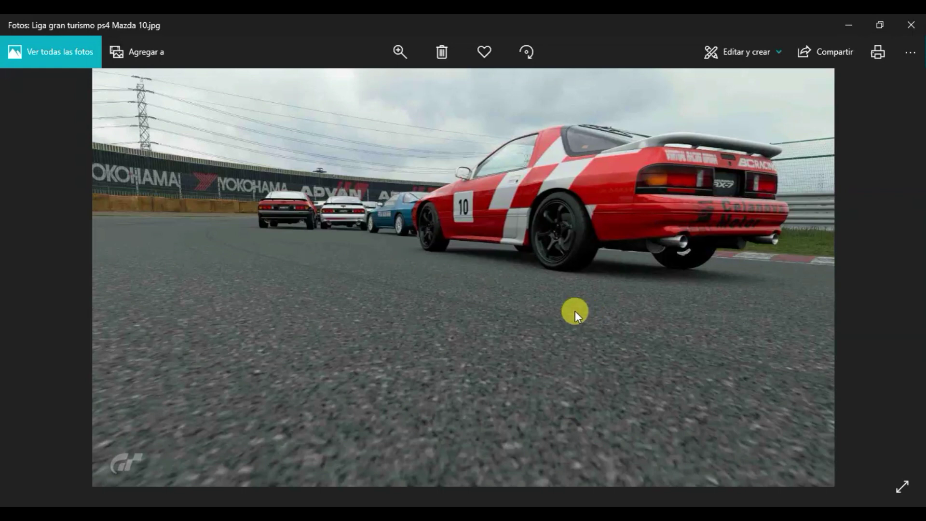
key("Left")
key("Left")
key("Left")
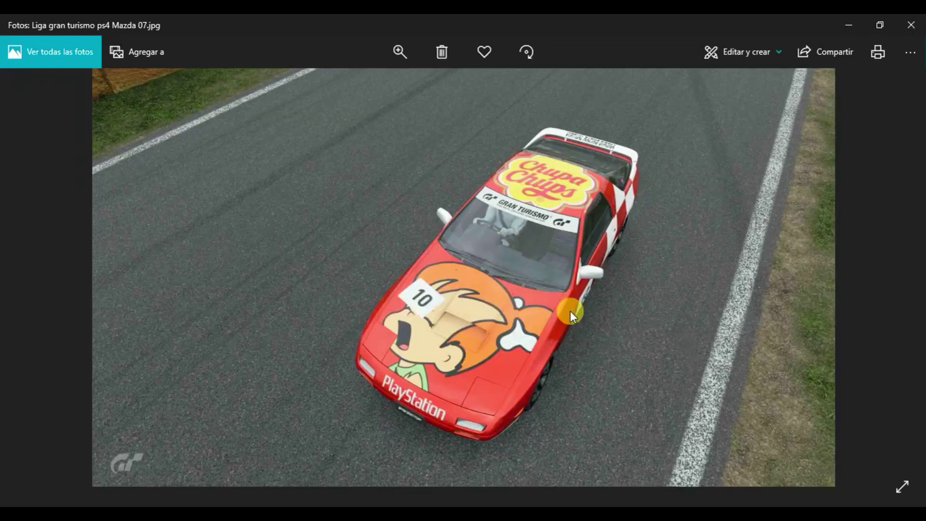
key("Left")
left_click(912, 25)
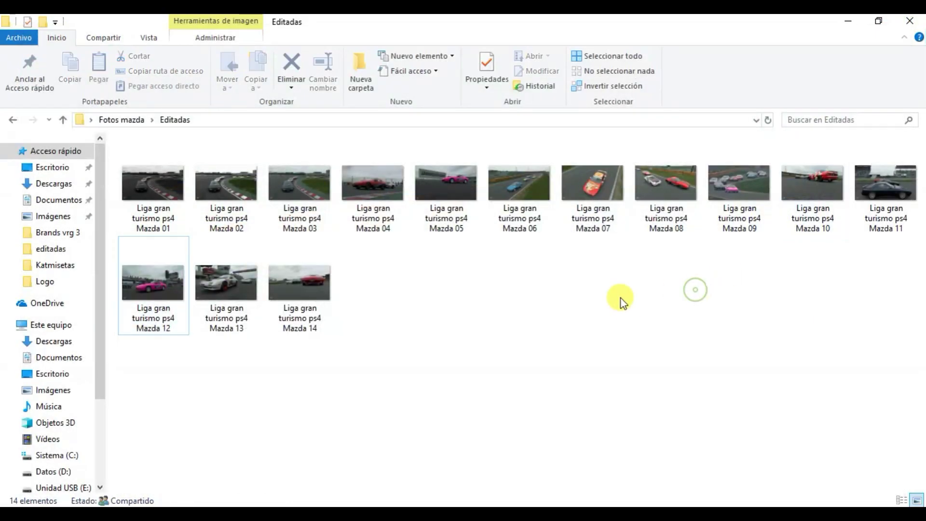
Check the file size of Liga gran turismo ps4 Mazda 11 in its properties and close them
left_click(875, 189)
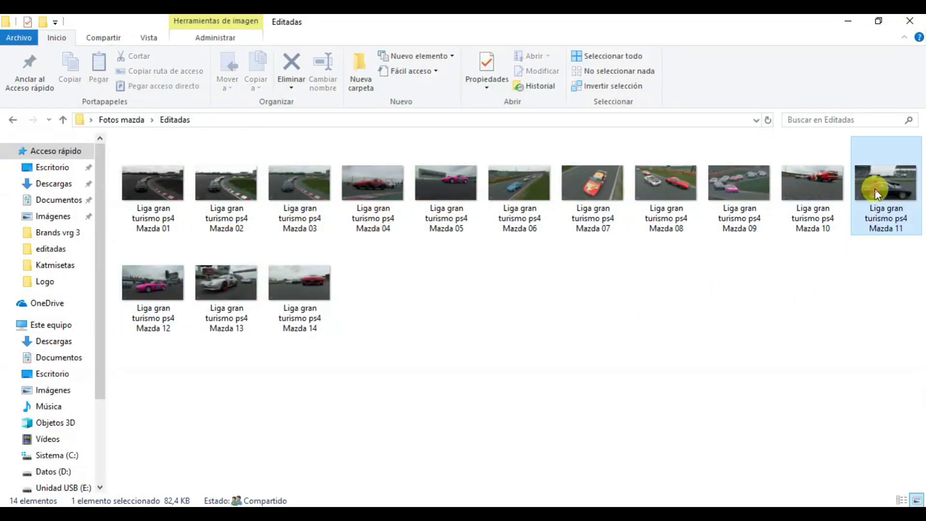
right_click(875, 189)
left_click(713, 496)
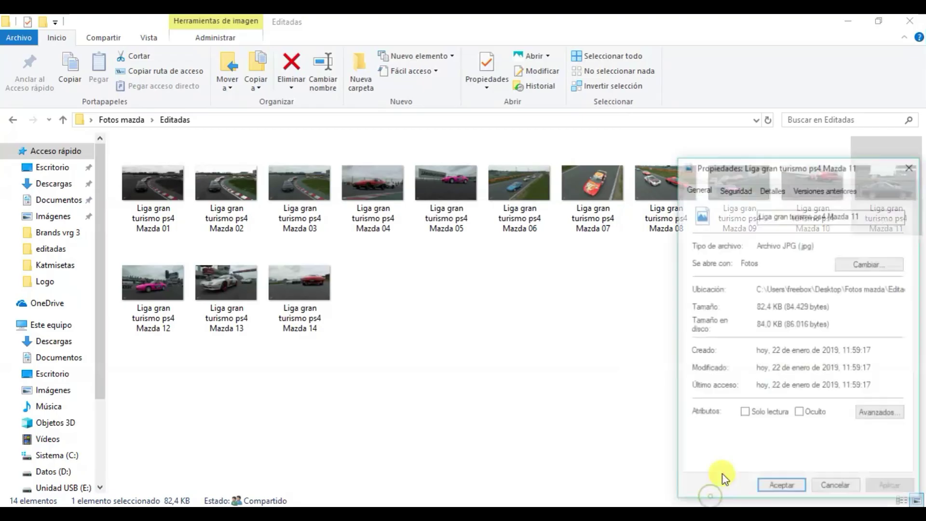
left_click_drag(834, 174, 610, 140)
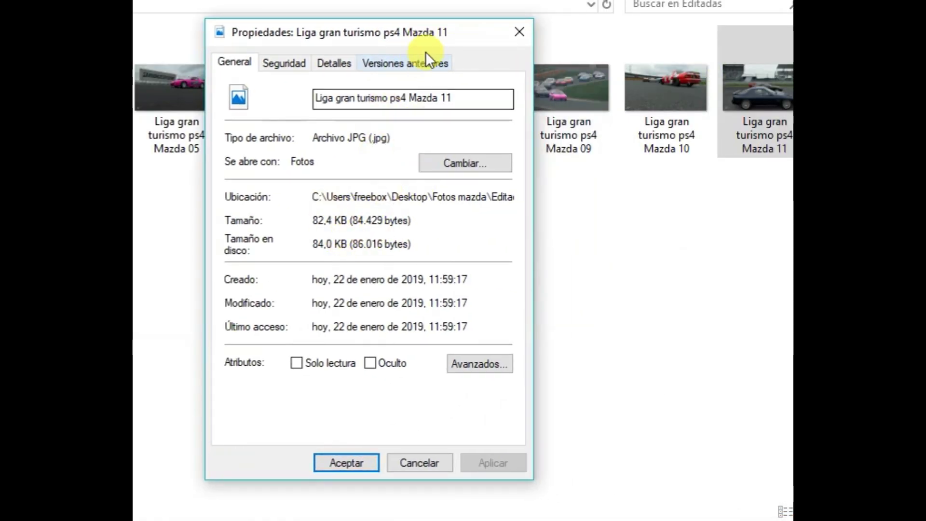
left_click_drag(438, 42, 380, 37)
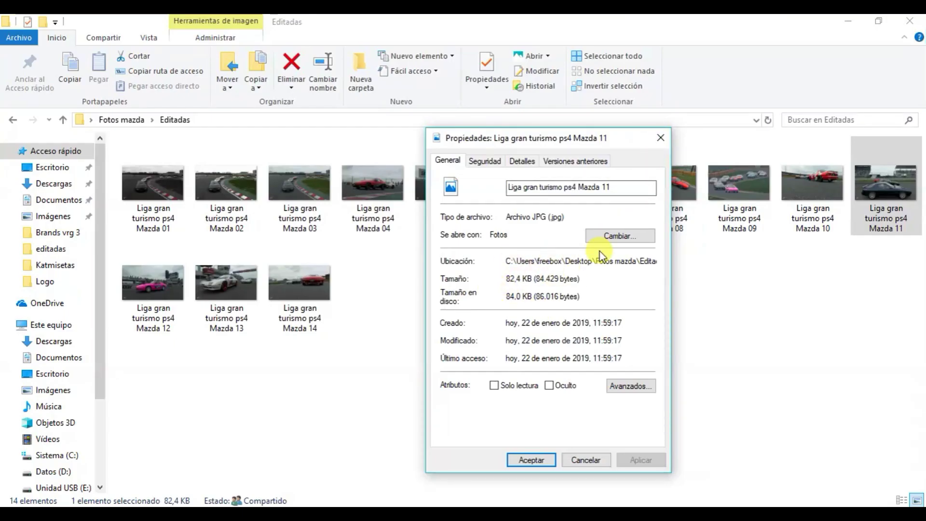
left_click(660, 138)
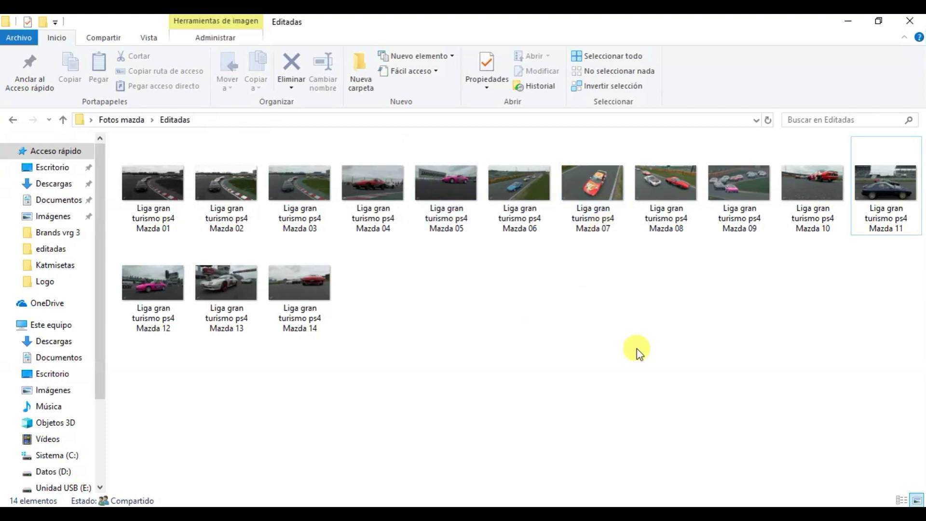
Open Liga gran turismo ps4 Mazda 11 in a reduced viewer window and return to the folder
double_click(873, 193)
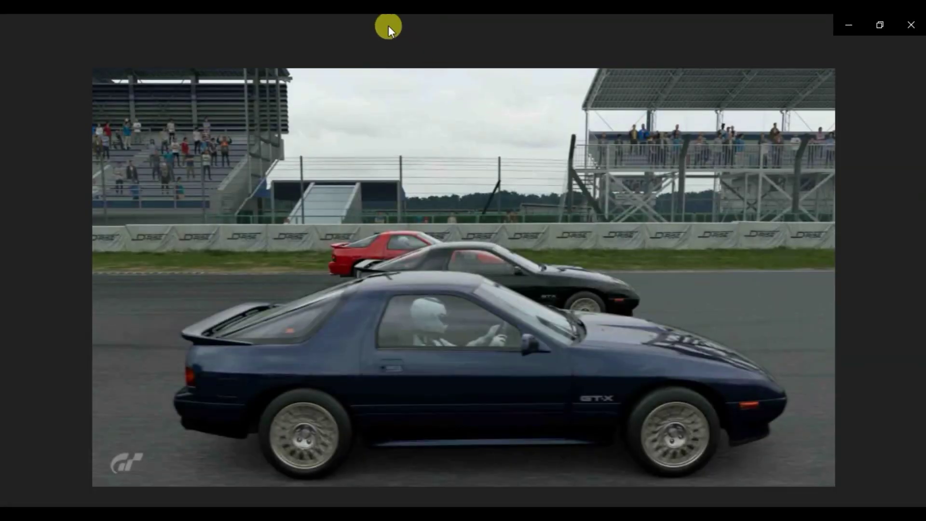
double_click(389, 25)
left_click_drag(523, 53, 653, 80)
left_click(499, 297)
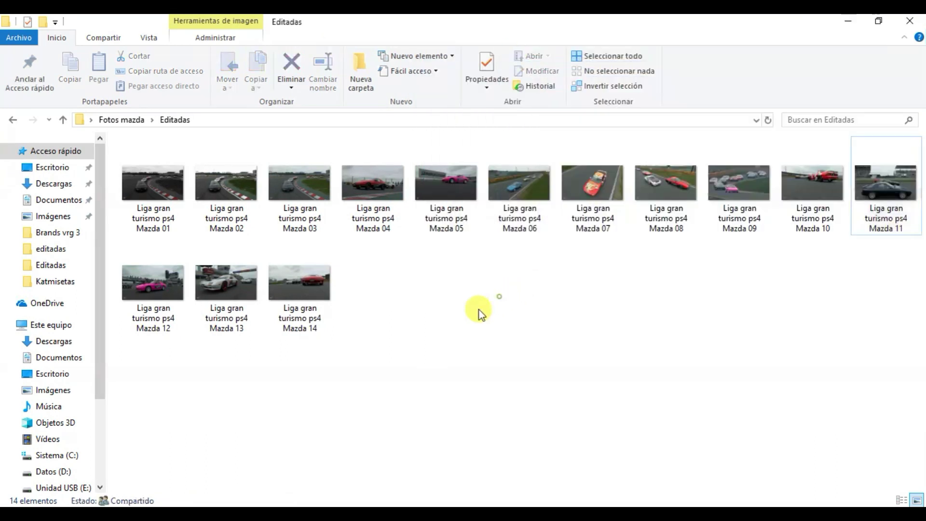
left_click(123, 120)
left_click(542, 431)
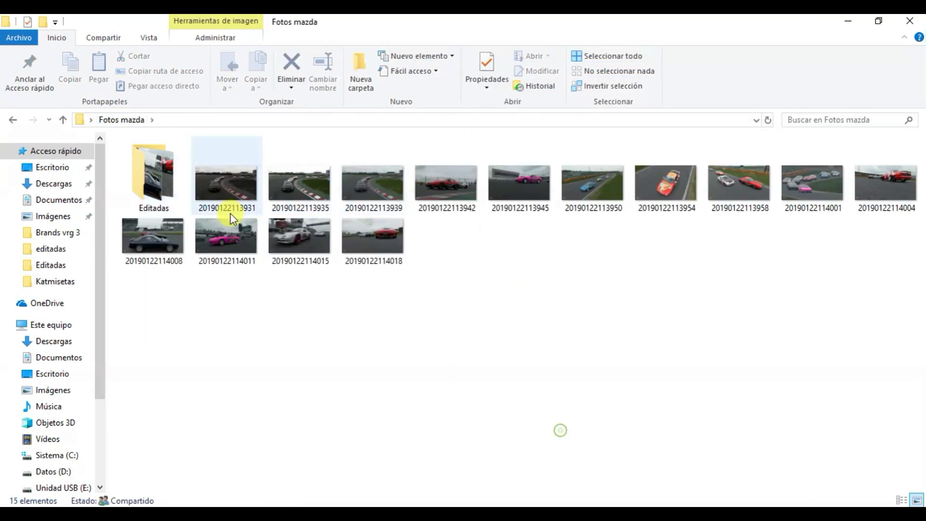
double_click(159, 236)
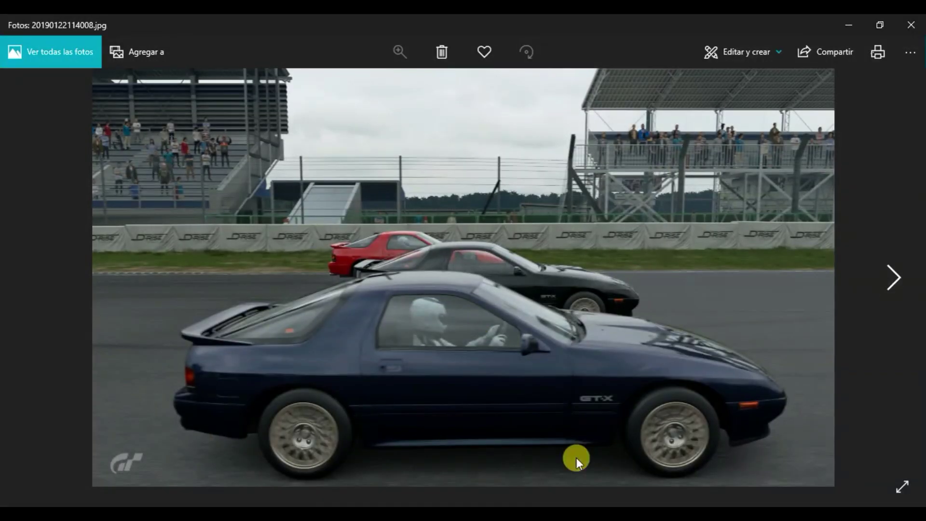
left_click_drag(657, 26, 321, 34)
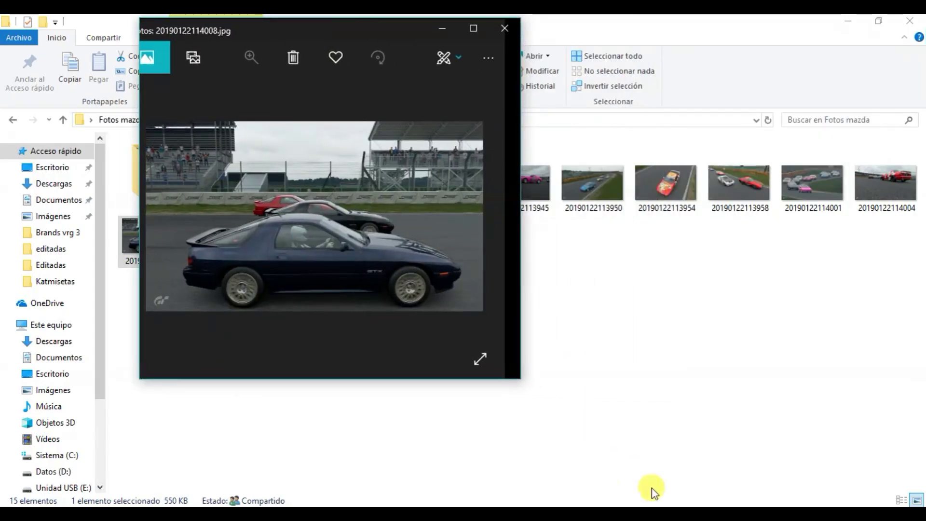
mouse_move(682, 513)
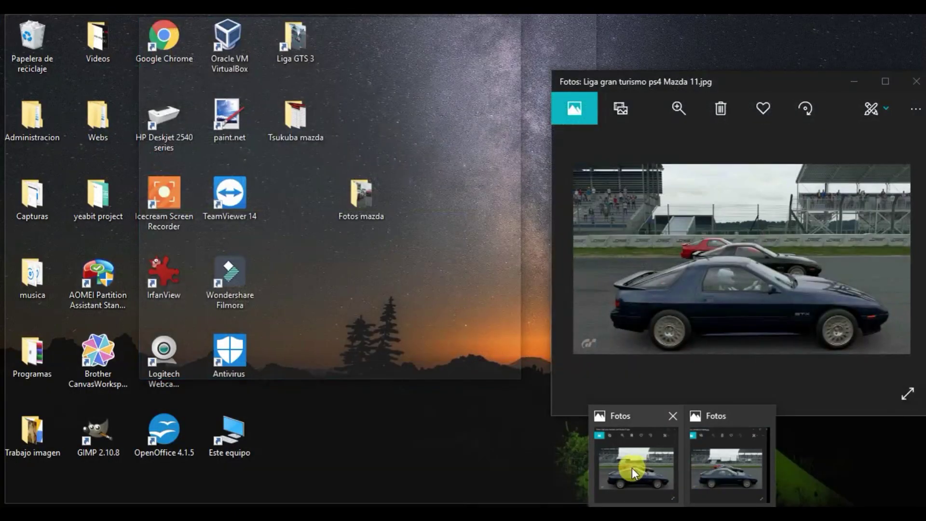
left_click(633, 469)
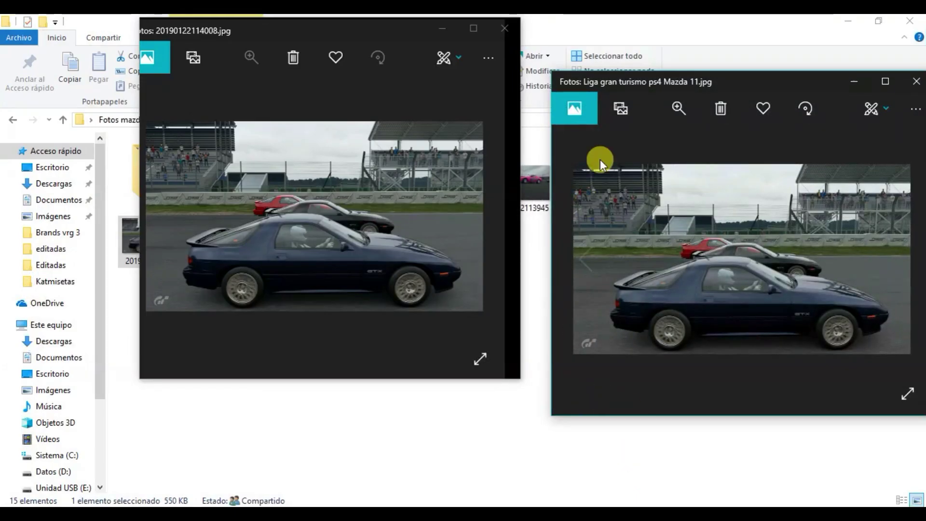
left_click_drag(635, 85, 602, 67)
left_click_drag(393, 28, 285, 88)
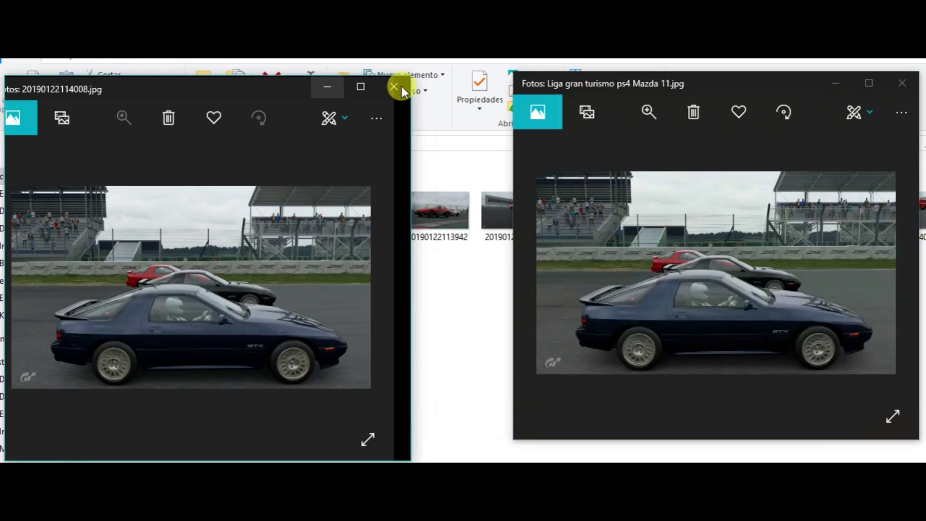
left_click_drag(627, 82, 539, 94)
left_click_drag(262, 88, 280, 96)
left_click(546, 96)
left_click_drag(545, 96, 568, 104)
left_click_drag(285, 94, 306, 87)
mouse_move(539, 109)
left_mouse_down()
mouse_move(535, 99)
mouse_move(544, 98)
left_mouse_up()
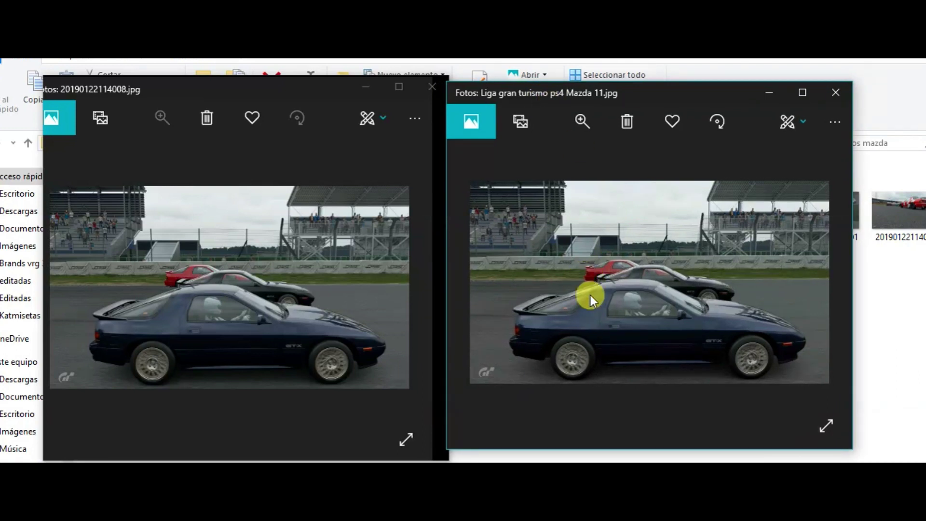